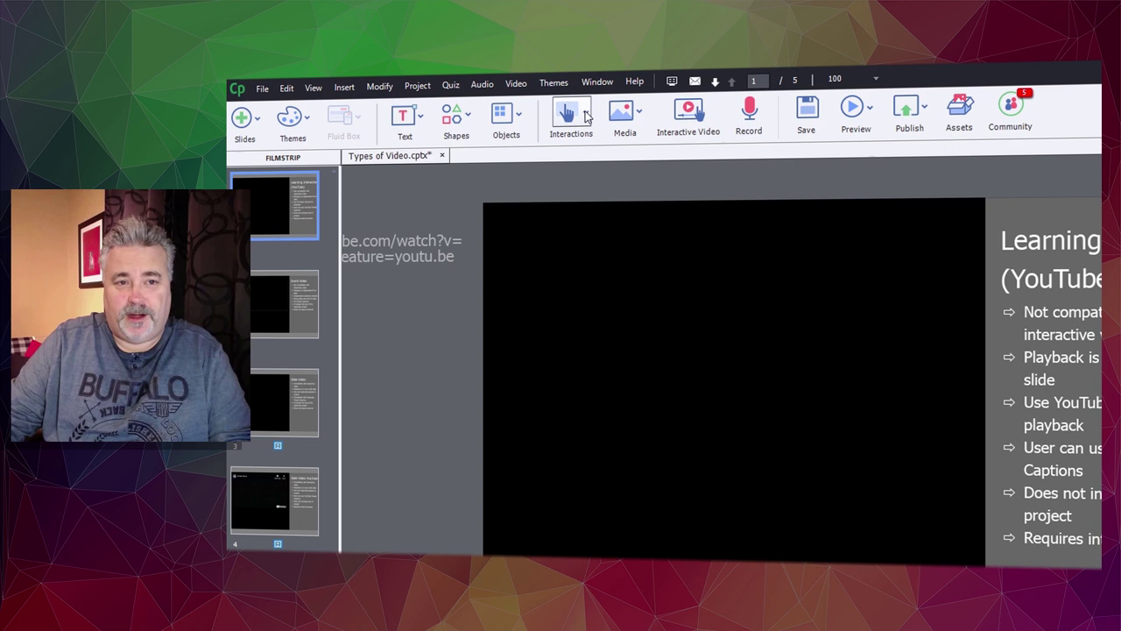
Open the Learning Interactions gallery and select the YouTube interaction template.
{"action": "left_click", "coordinate": [586, 117]}
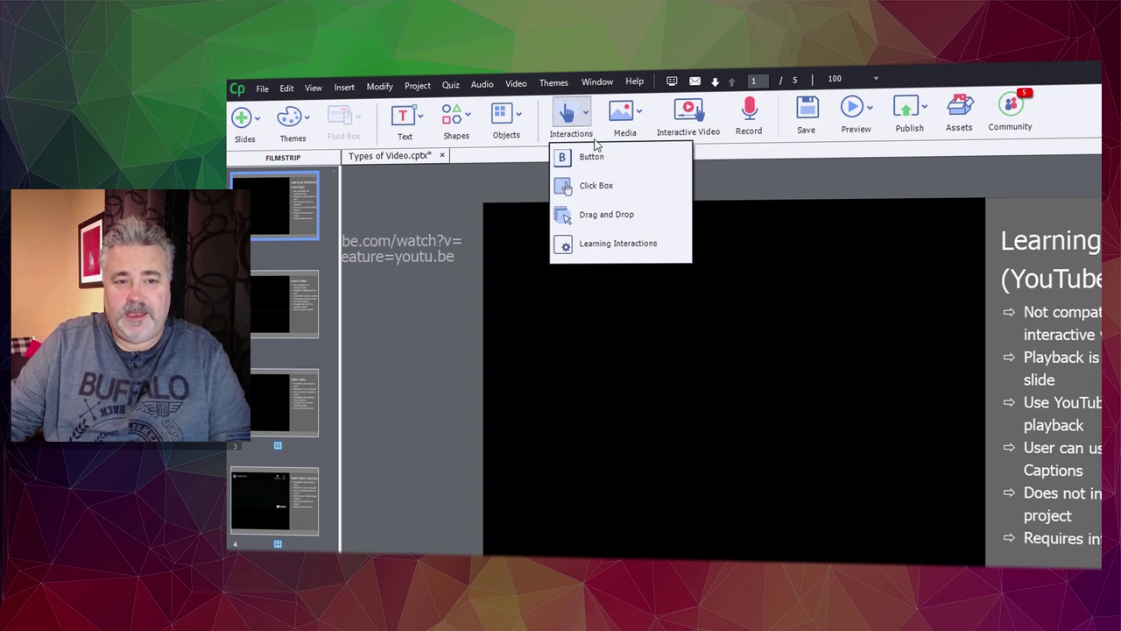
{"action": "left_click", "coordinate": [595, 244]}
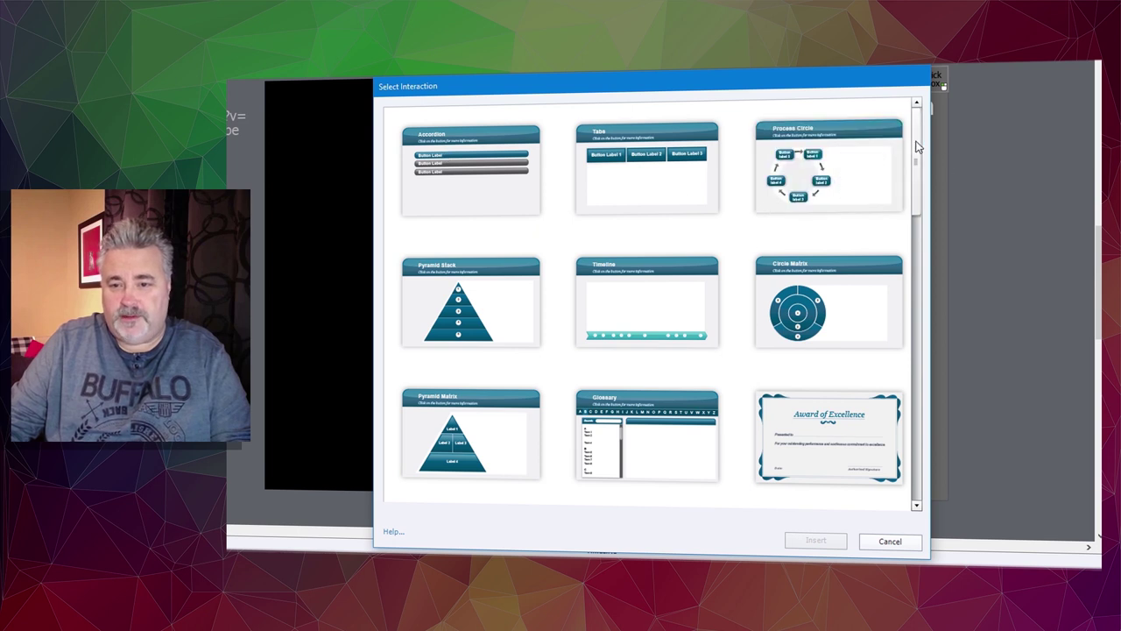
{"action": "left_click_drag", "start_coordinate": [917, 158], "coordinate": [906, 446]}
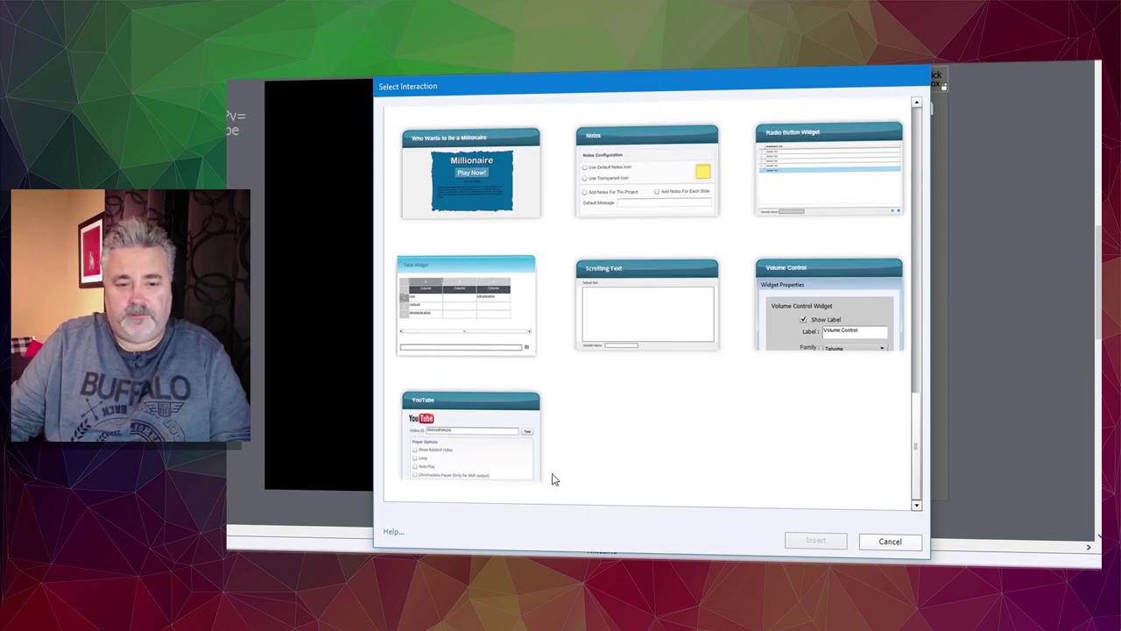
{"action": "left_click", "coordinate": [467, 438]}
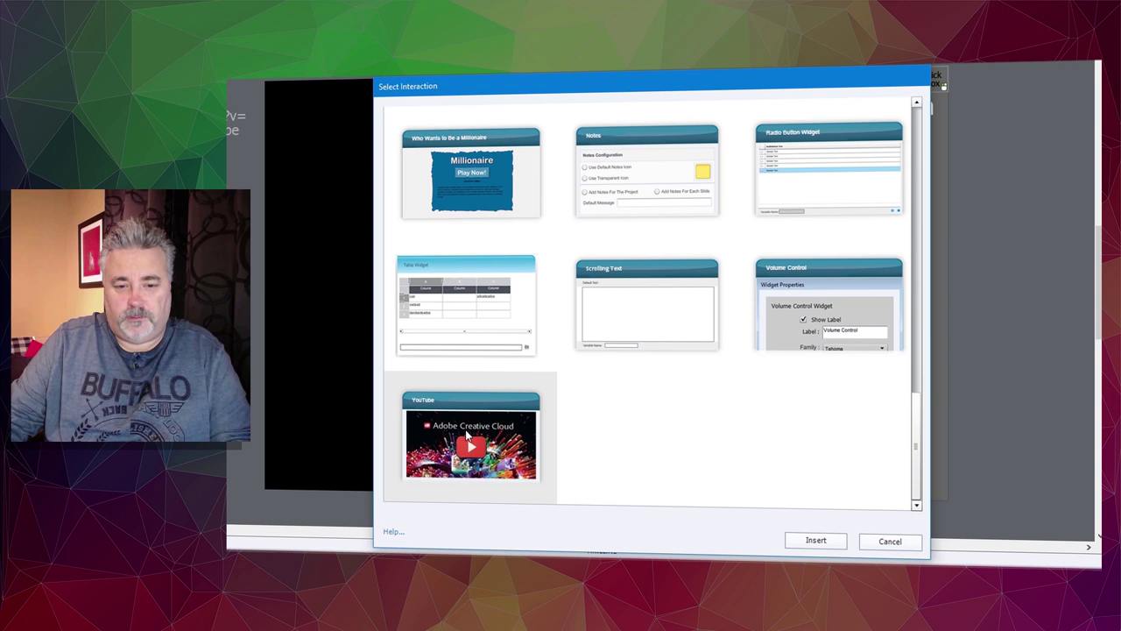
Insert the YouTube interaction and paste a YouTube watch link as its Video URL.
{"action": "left_click", "coordinate": [823, 541]}
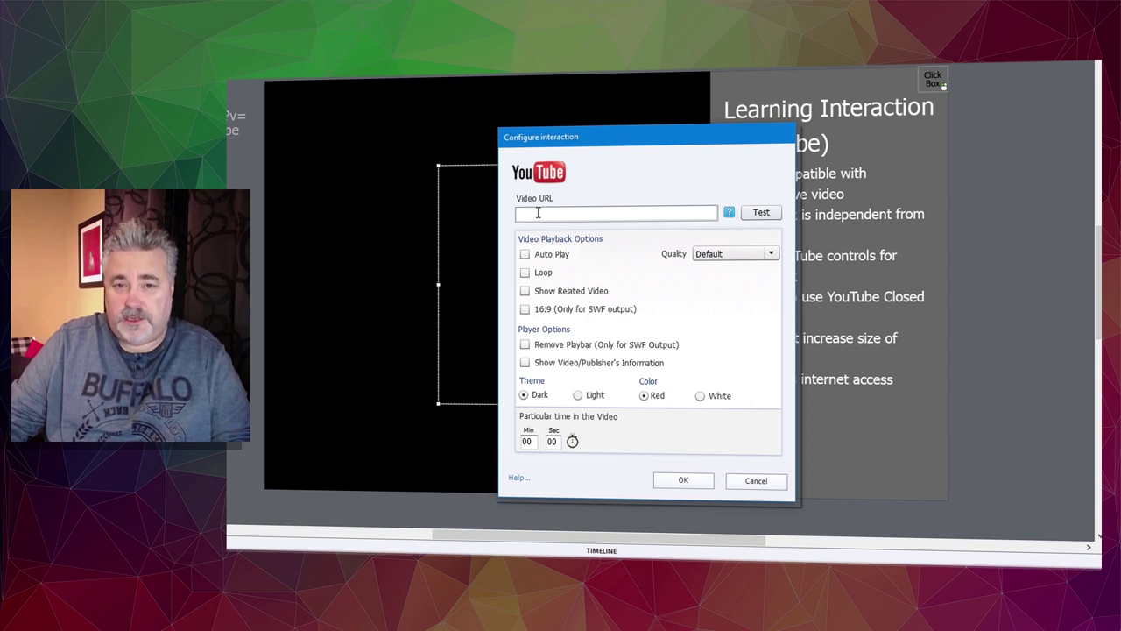
{"action": "left_click", "coordinate": [538, 213]}
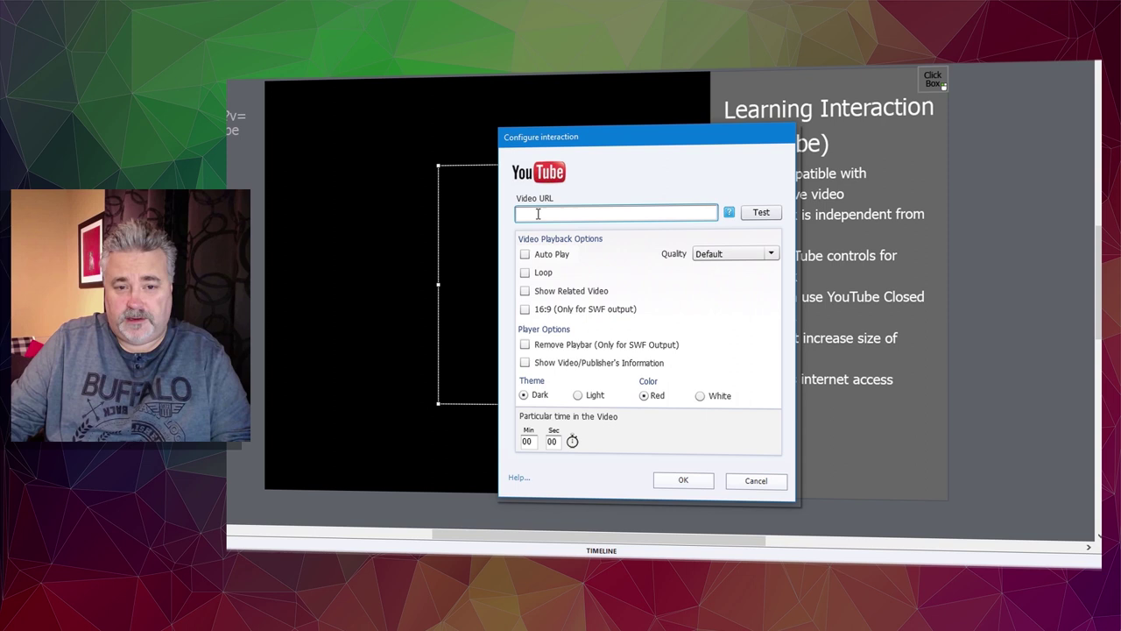
{"action": "key", "text": "ctrl+v"}
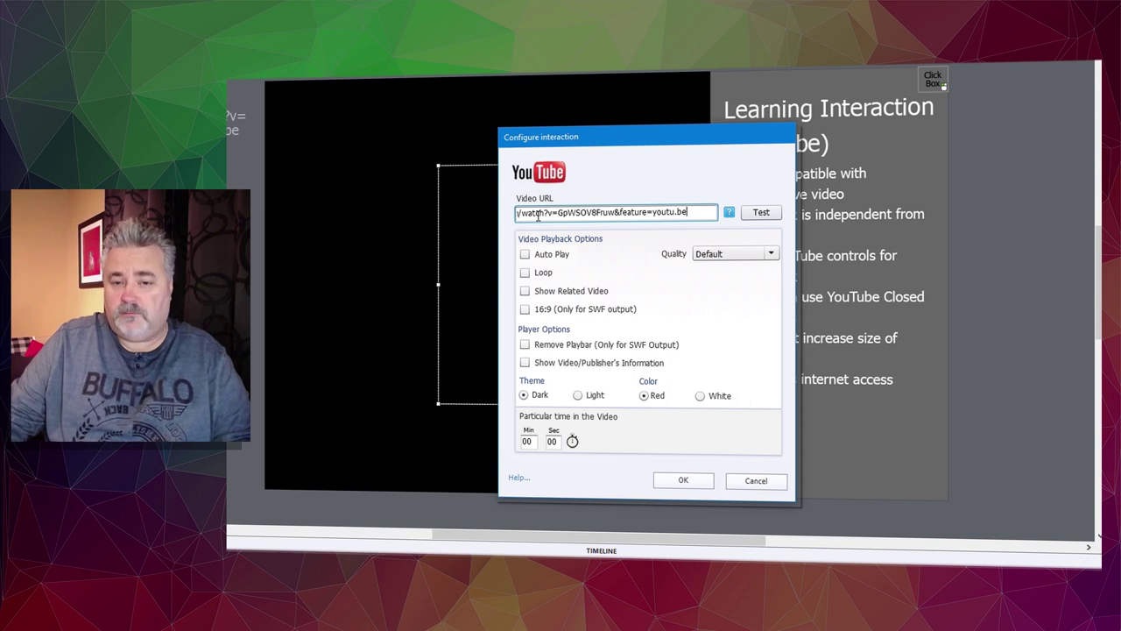
{"action": "left_click_drag", "start_coordinate": [699, 214], "coordinate": [475, 219]}
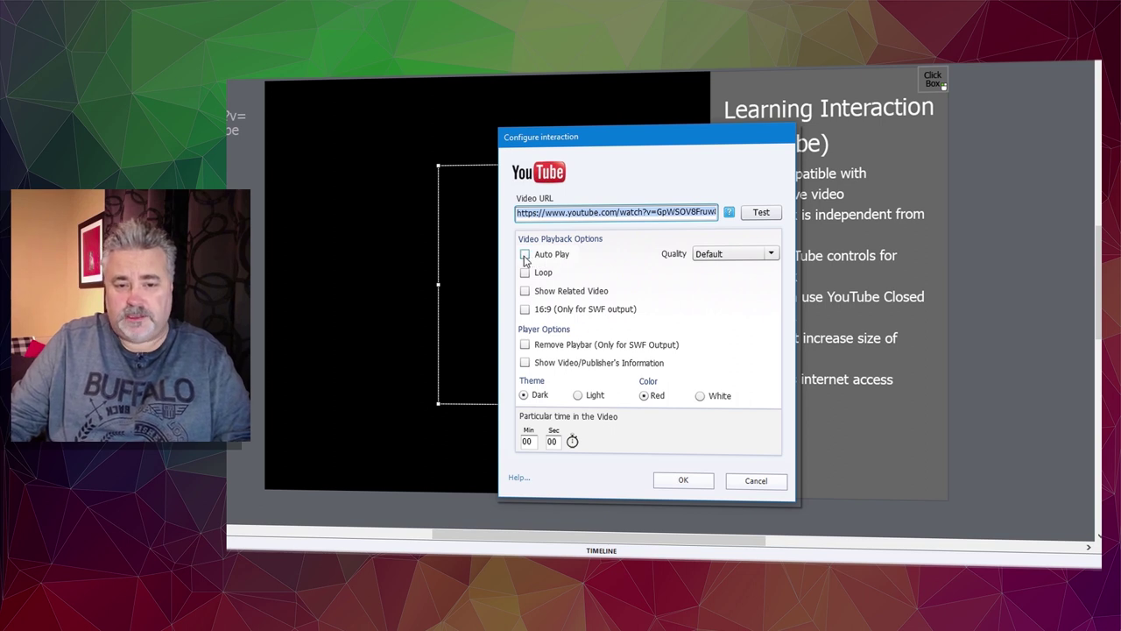
Turn on Auto Play for the YouTube interaction's video.
{"action": "left_click", "coordinate": [525, 256]}
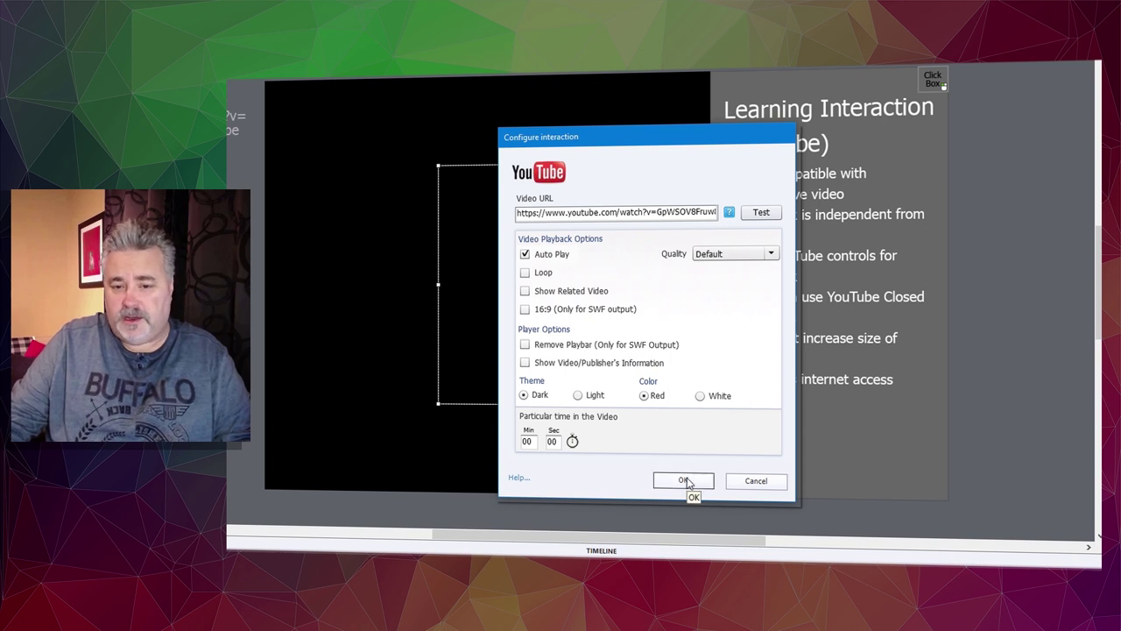
Confirm the settings, move the YouTube widget top-left and enlarge it over the black area.
{"action": "left_click", "coordinate": [685, 481]}
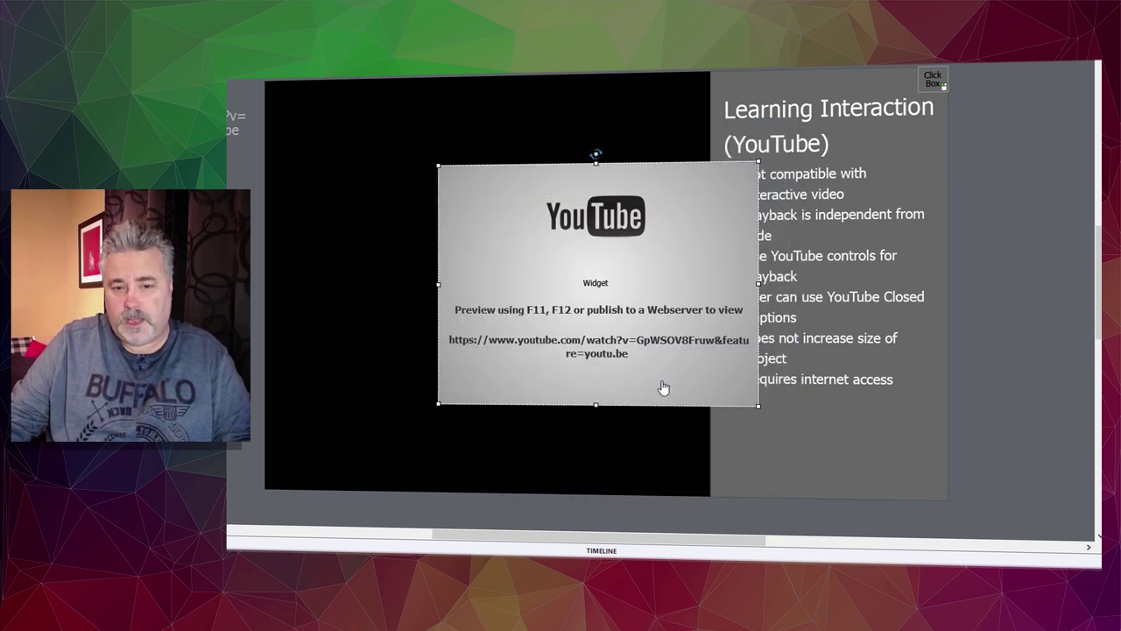
{"action": "left_click_drag", "start_coordinate": [567, 258], "coordinate": [510, 183]}
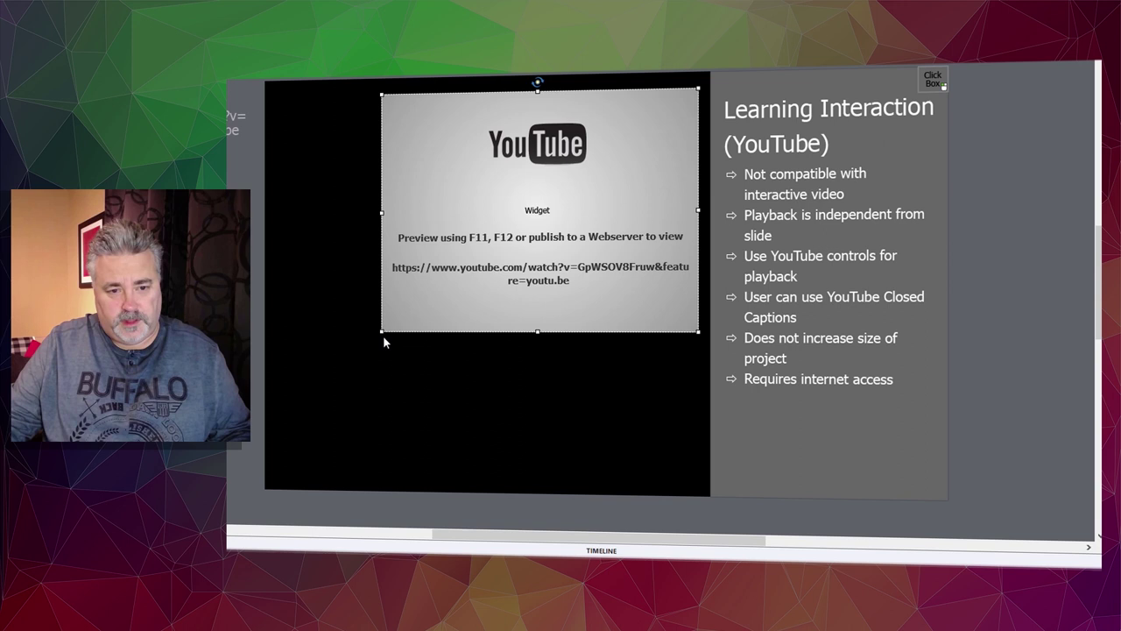
{"action": "left_click_drag", "start_coordinate": [382, 335], "coordinate": [281, 411]}
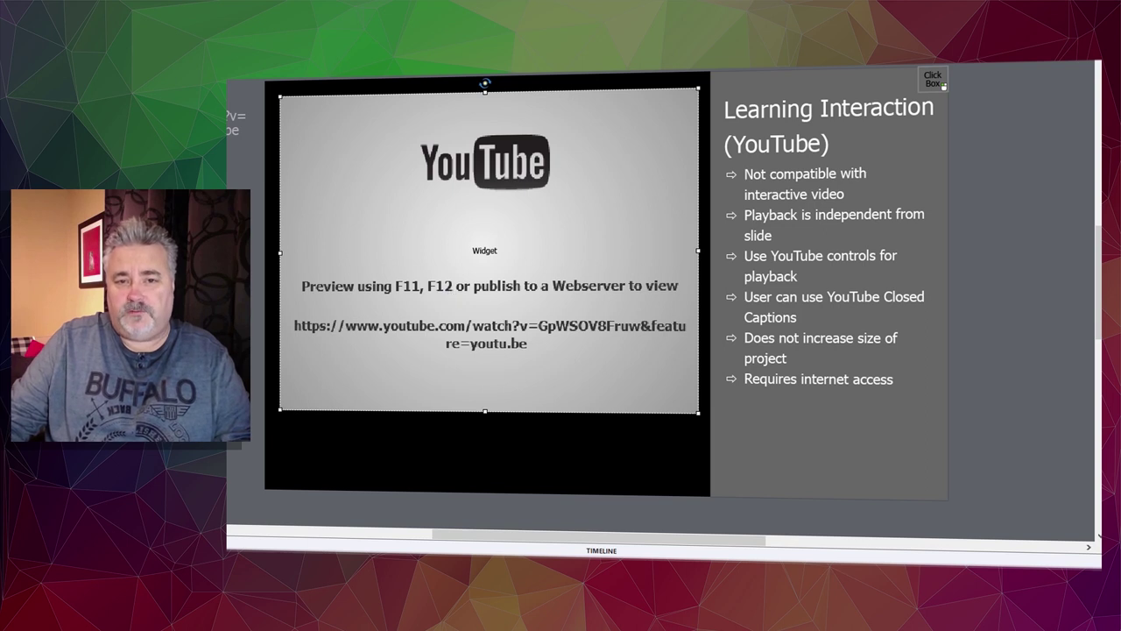
{"action": "left_click", "coordinate": [688, 62]}
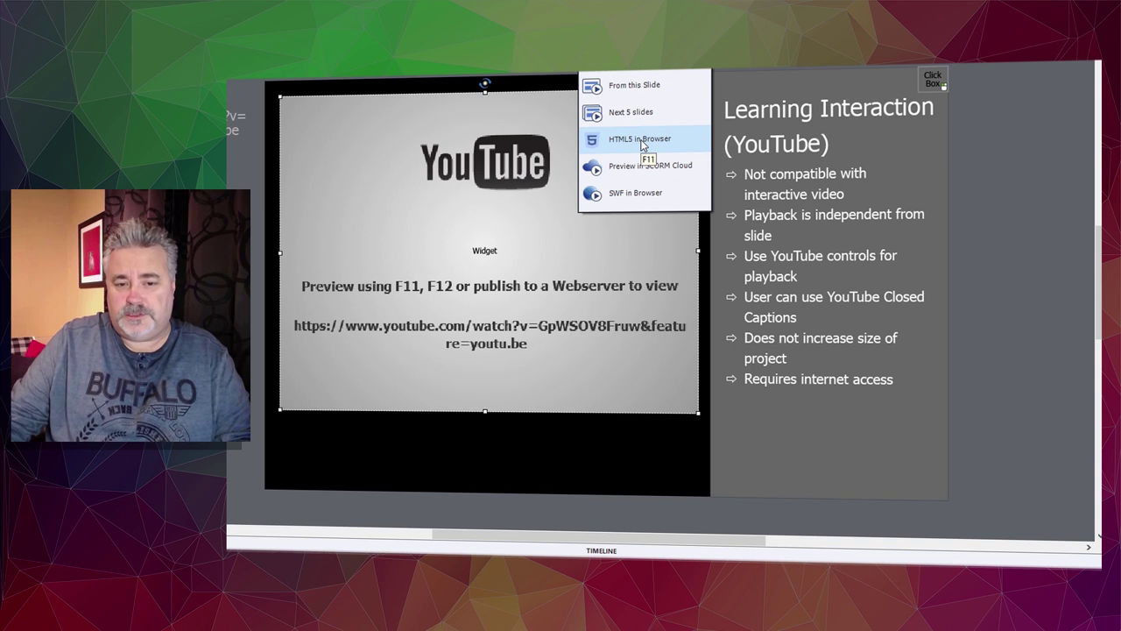
{"action": "left_click", "coordinate": [544, 297]}
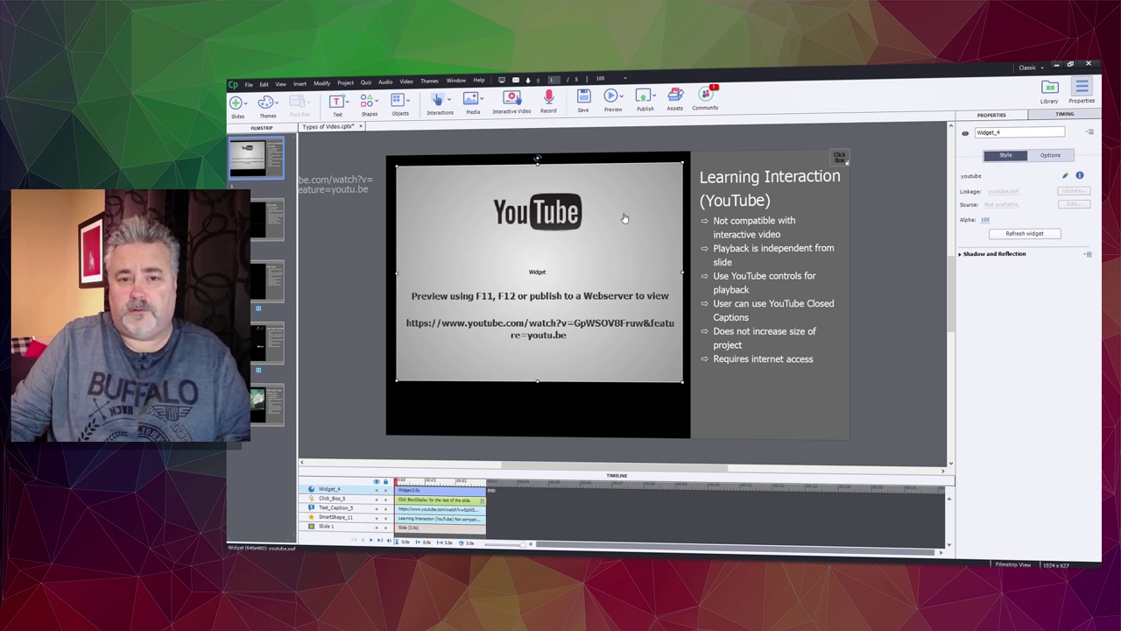
Preview the project as HTML5 in the browser, pausing the YouTube video at 0:05 and resuming it.
{"action": "left_click", "coordinate": [616, 98]}
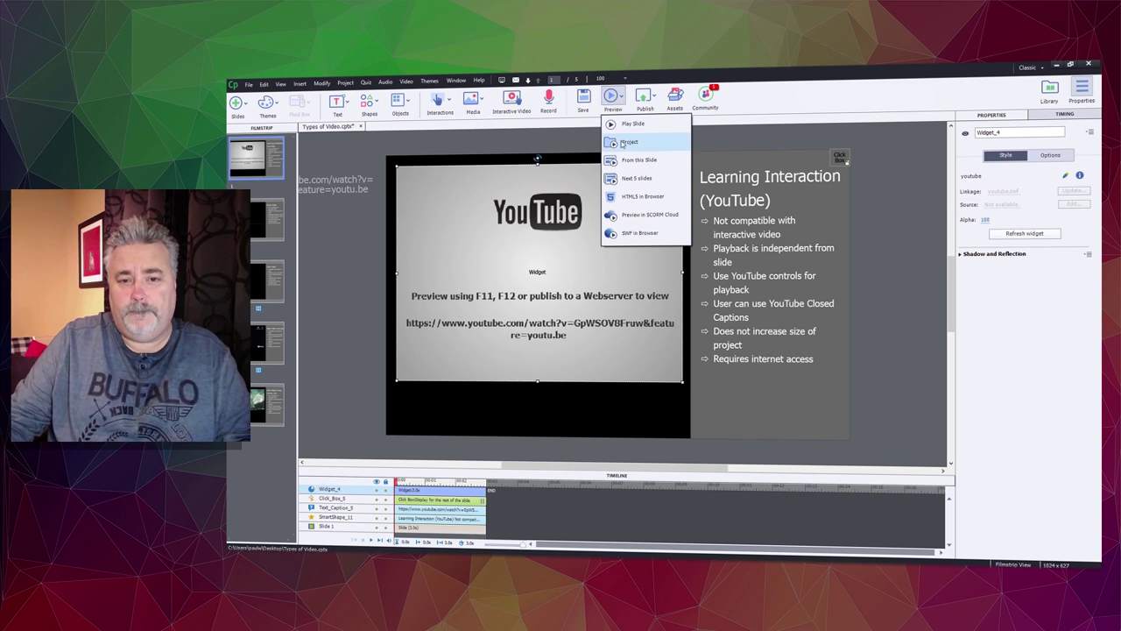
{"action": "left_click", "coordinate": [643, 197]}
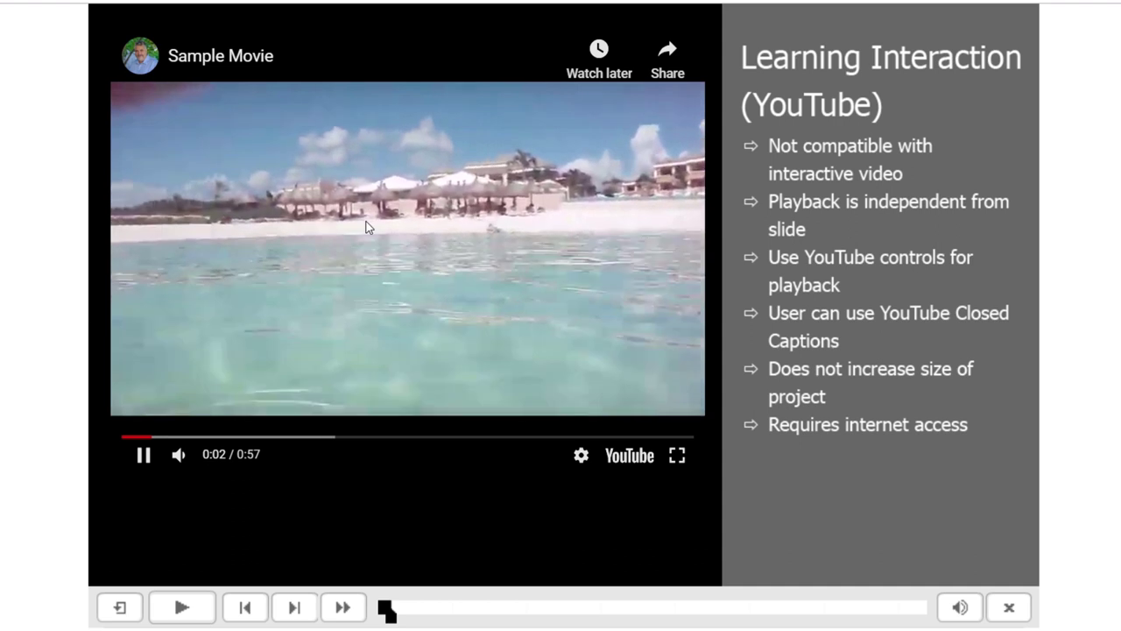
{"action": "left_click", "coordinate": [143, 456]}
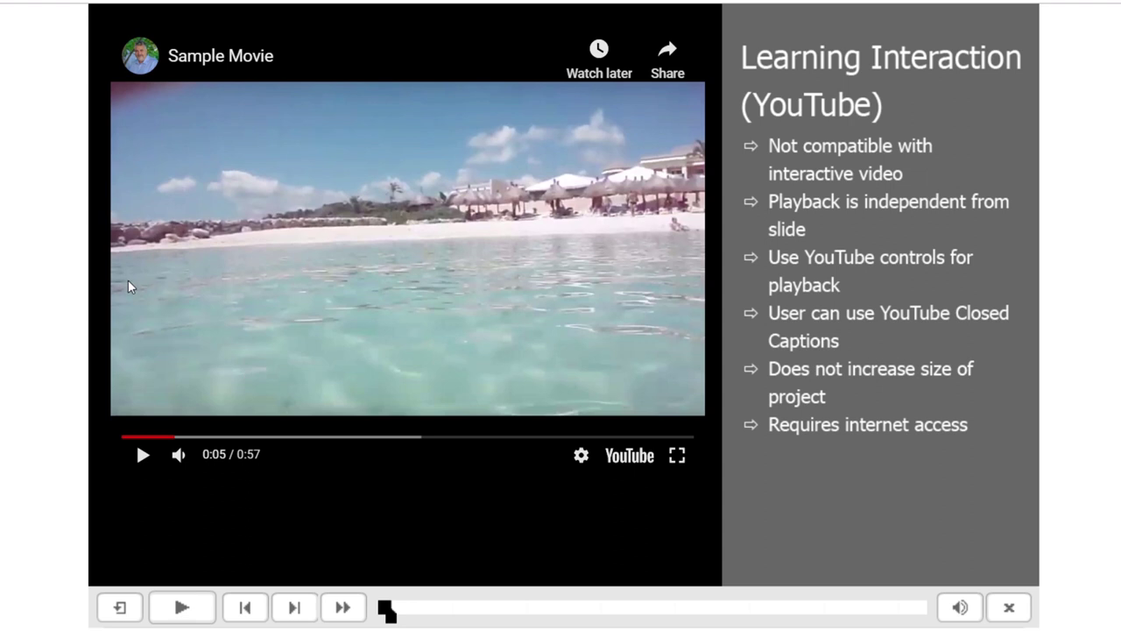
{"action": "left_click", "coordinate": [142, 458]}
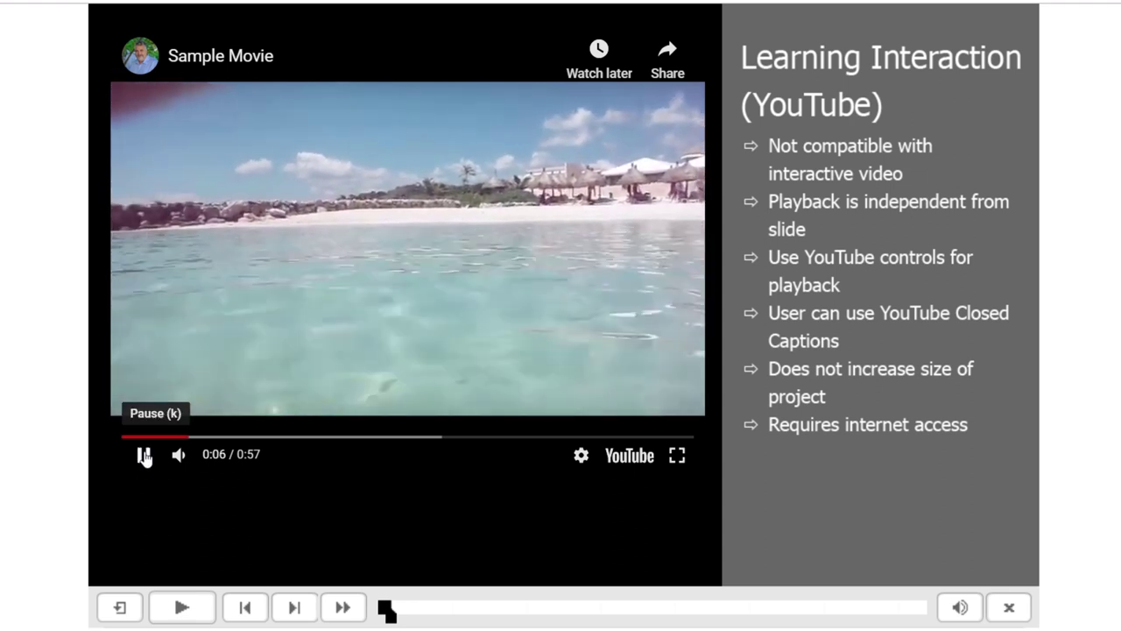